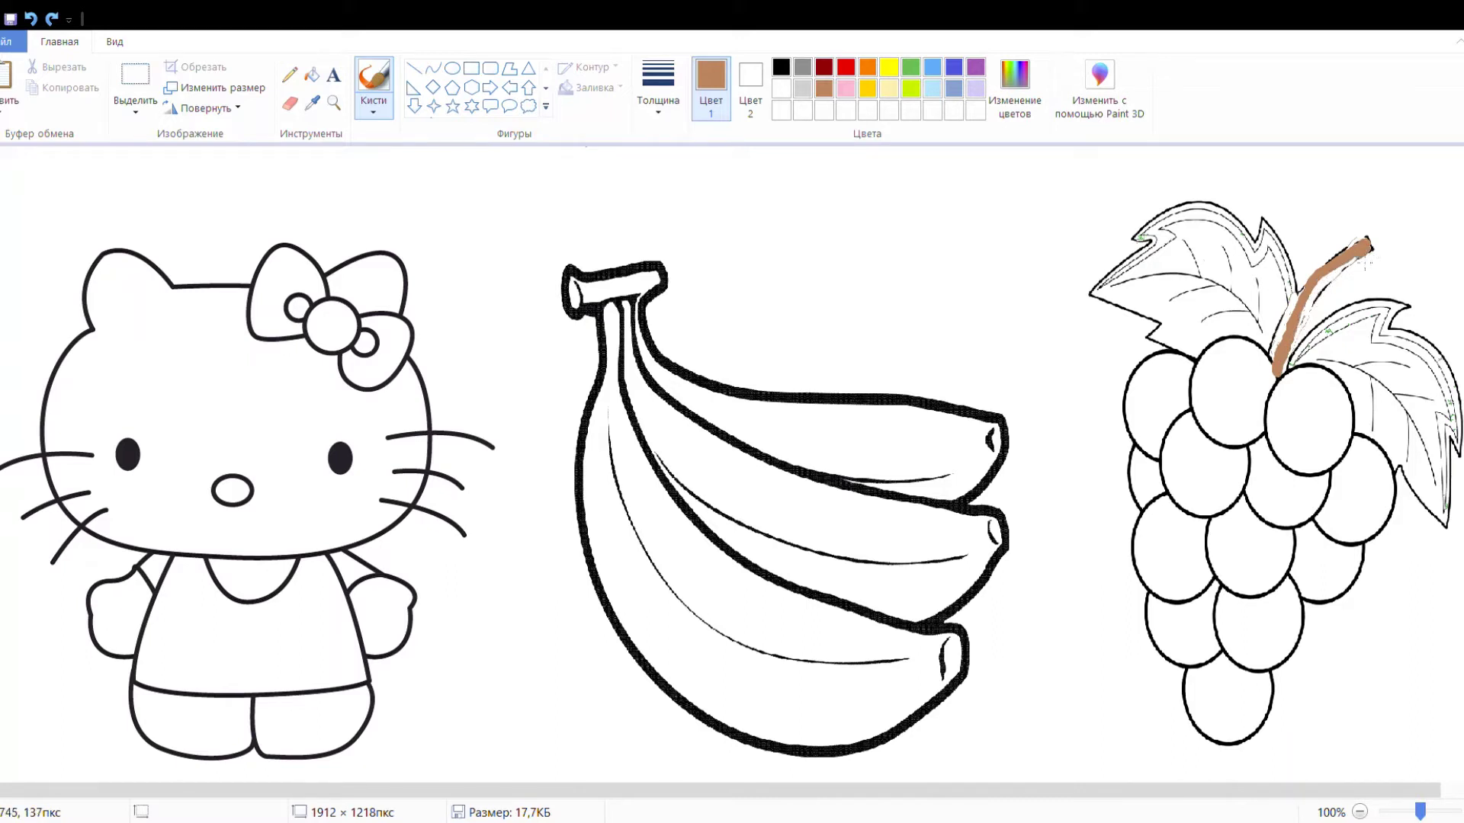
# Paint over the white gaps in the grape stem with the brown brush, covering it evenly up to its outline.
pyautogui.moveTo(1342, 276); pyautogui.dragTo(1313, 311)
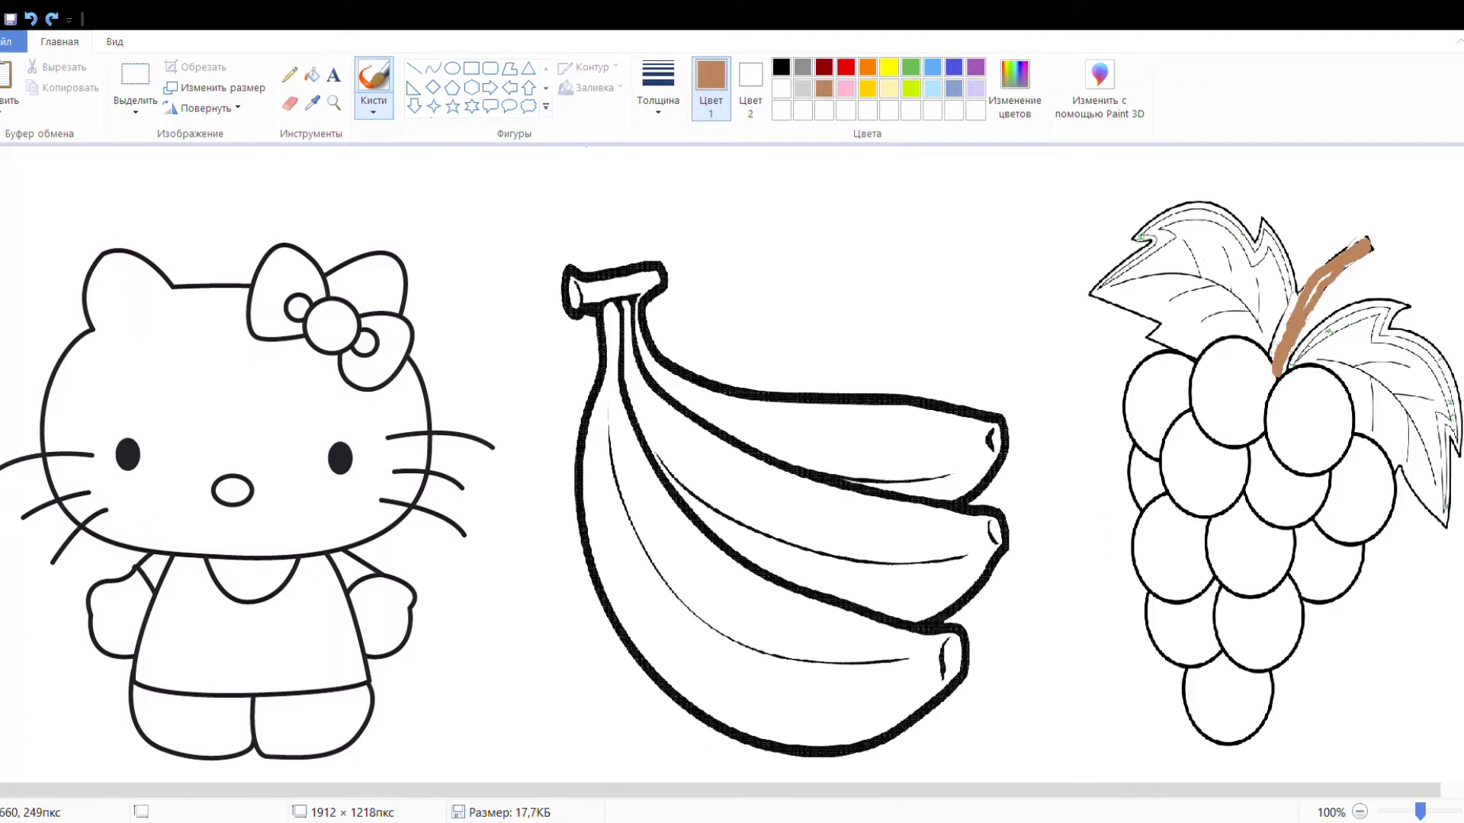
pyautogui.hotkey('ctrl', 'z')
pyautogui.moveTo(1326, 278); pyautogui.dragTo(1307, 318)
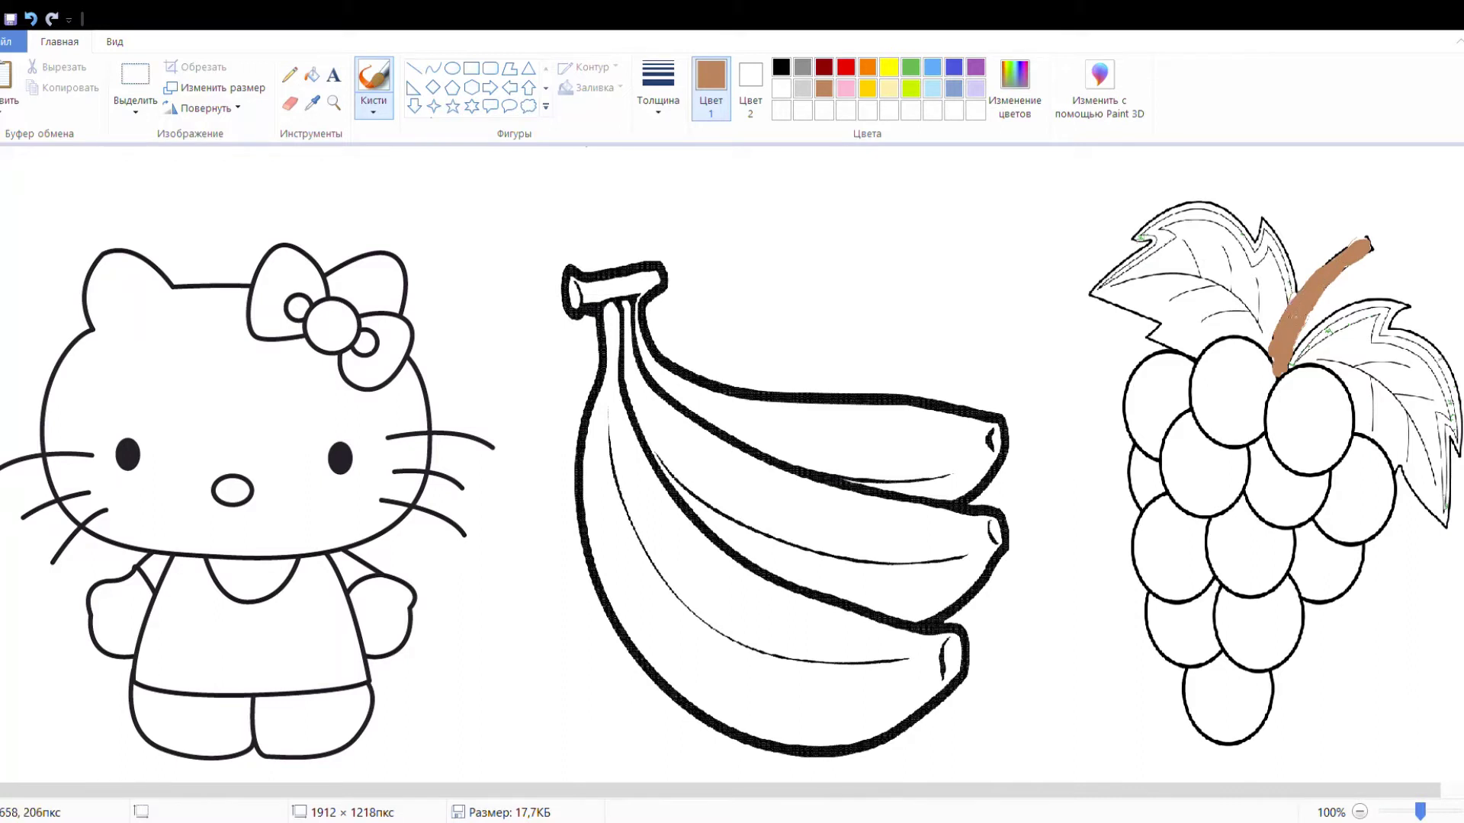
# Fill both grape leaves with green.
pyautogui.click(914, 69)
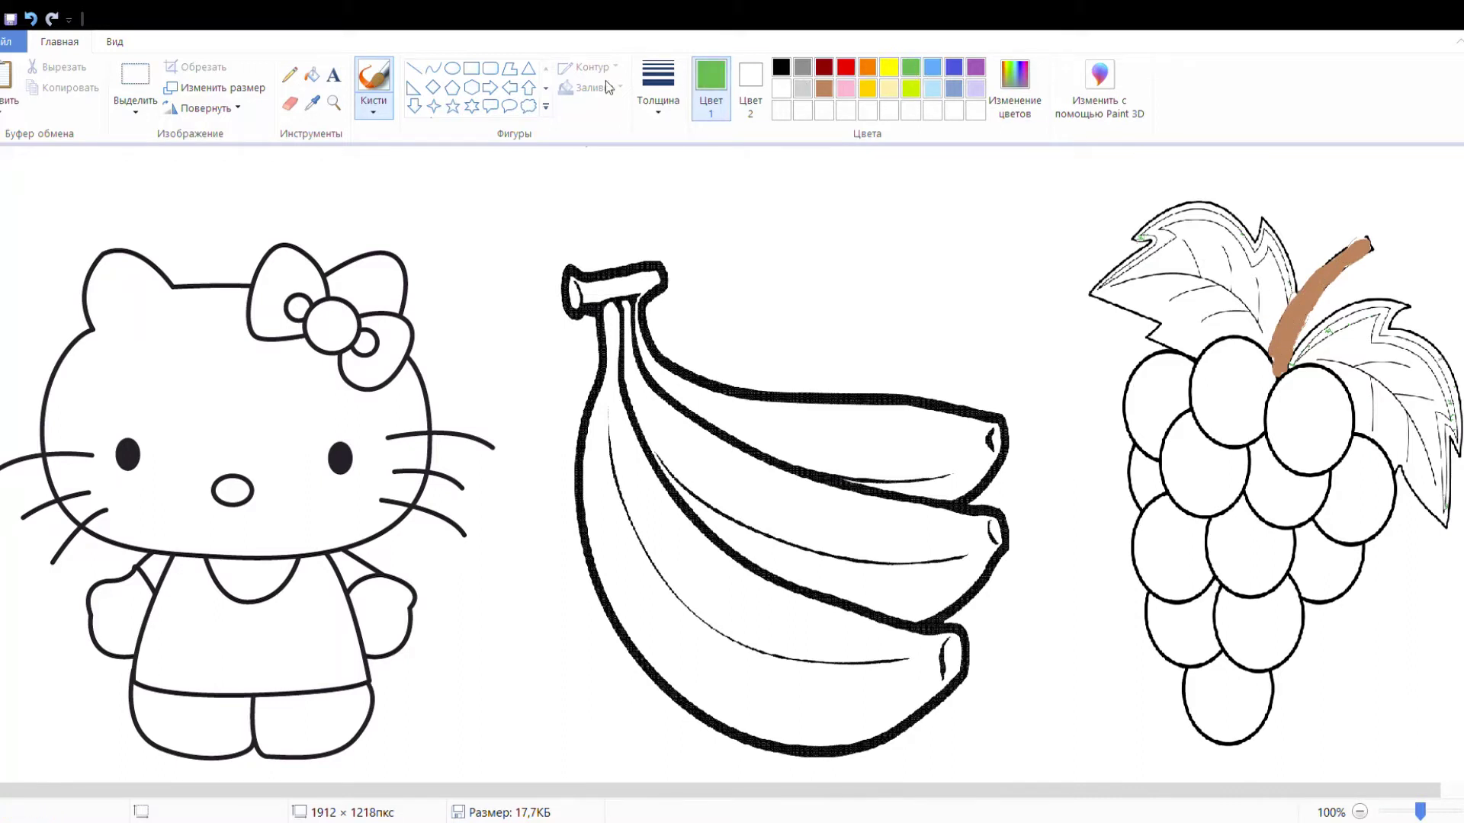
pyautogui.click(312, 74)
pyautogui.click(1247, 286)
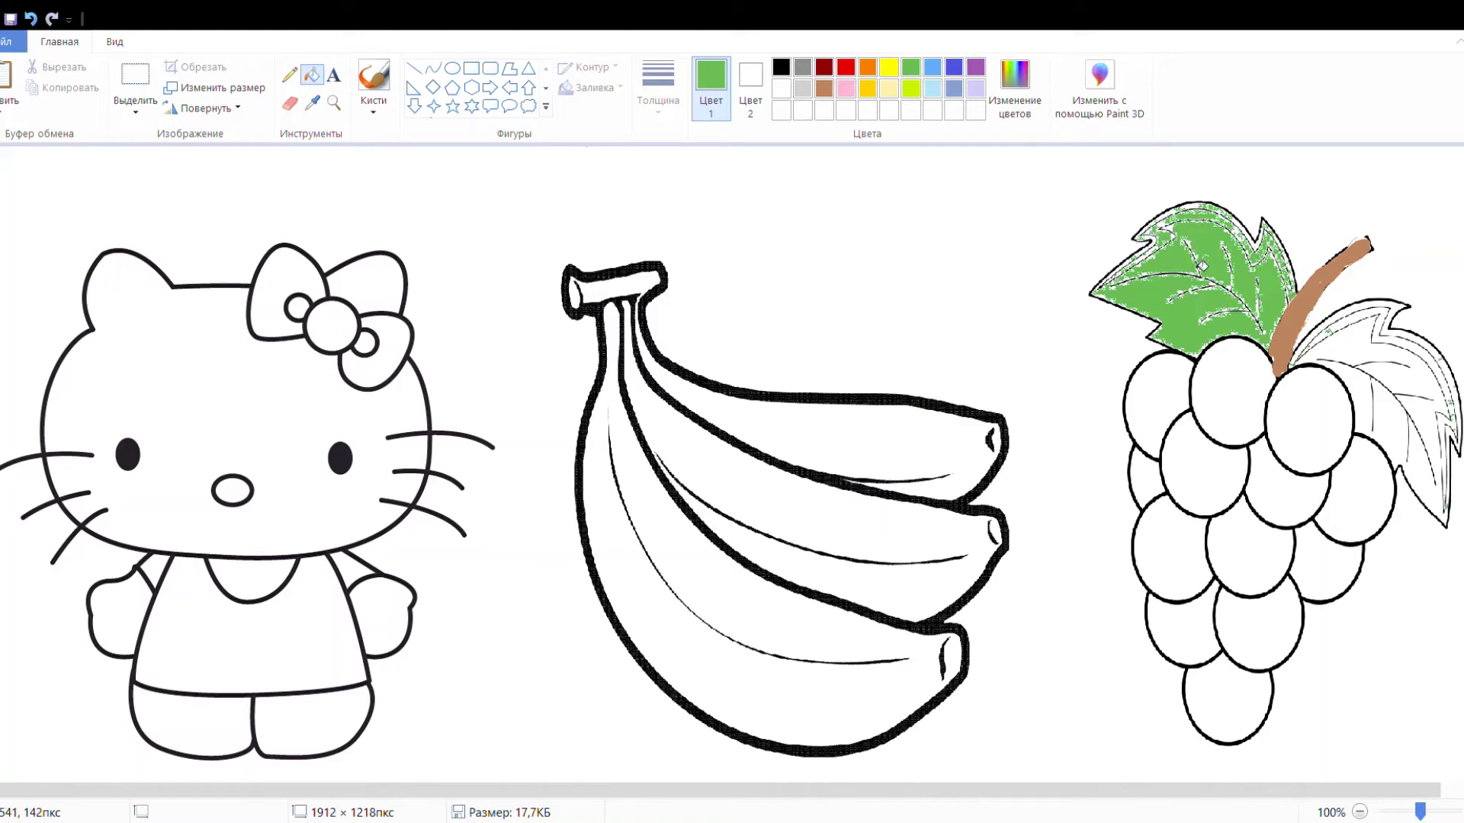
pyautogui.click(1358, 347)
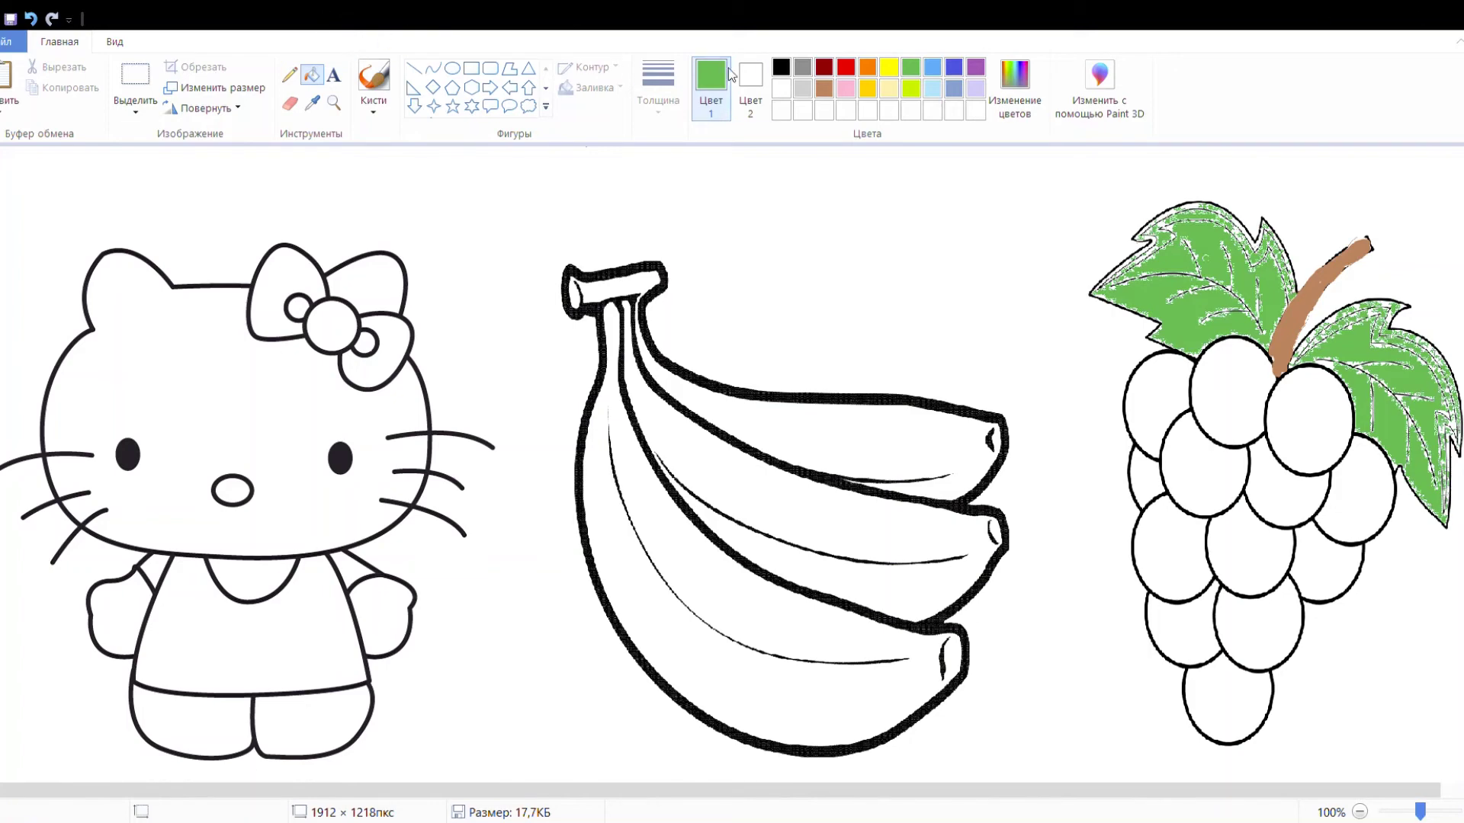
# Fill the six uppermost grapes of the bunch with purple.
pyautogui.click(976, 69)
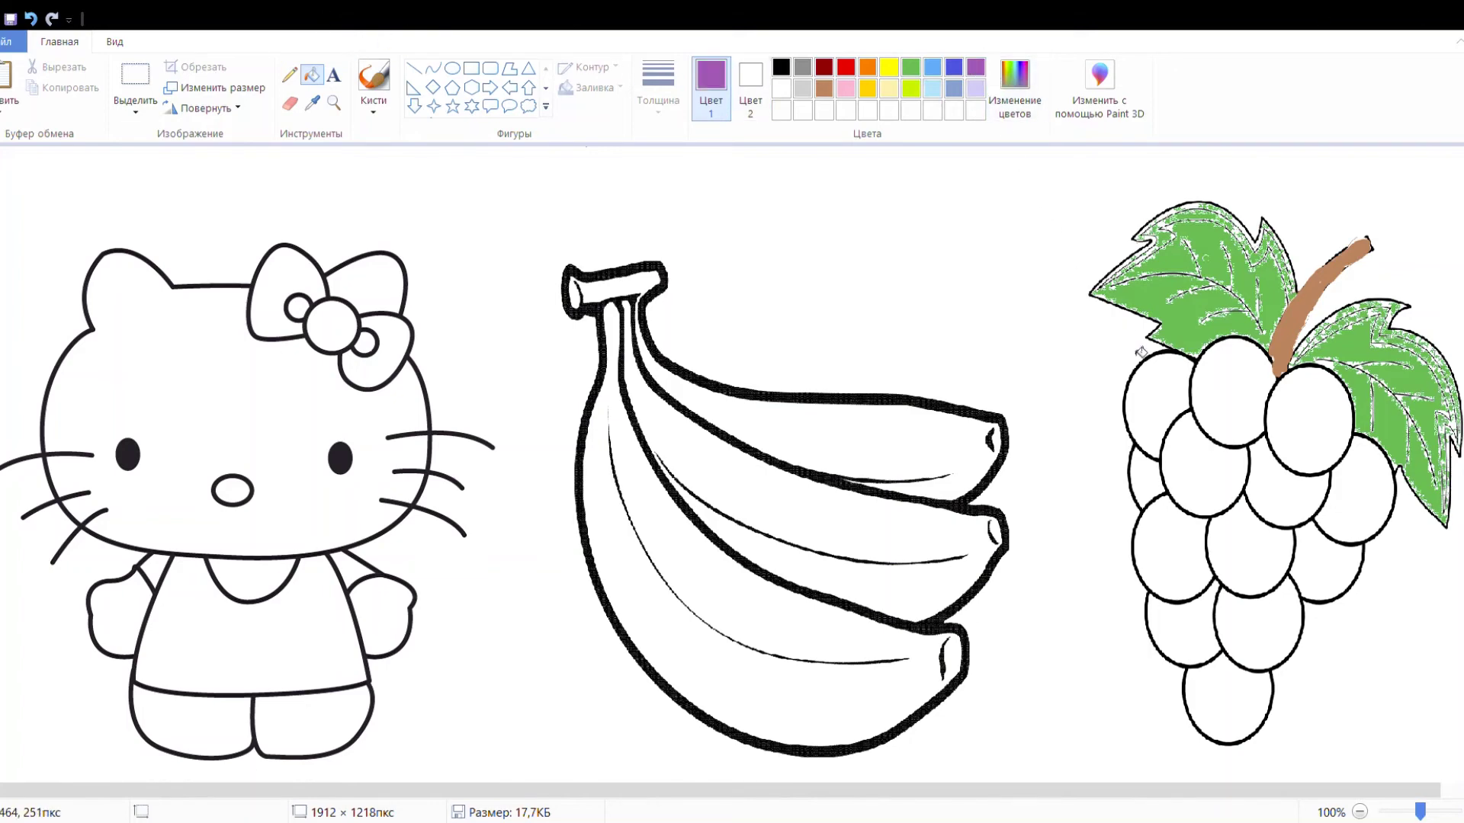
pyautogui.click(1232, 407)
pyautogui.click(1289, 427)
pyautogui.click(1356, 499)
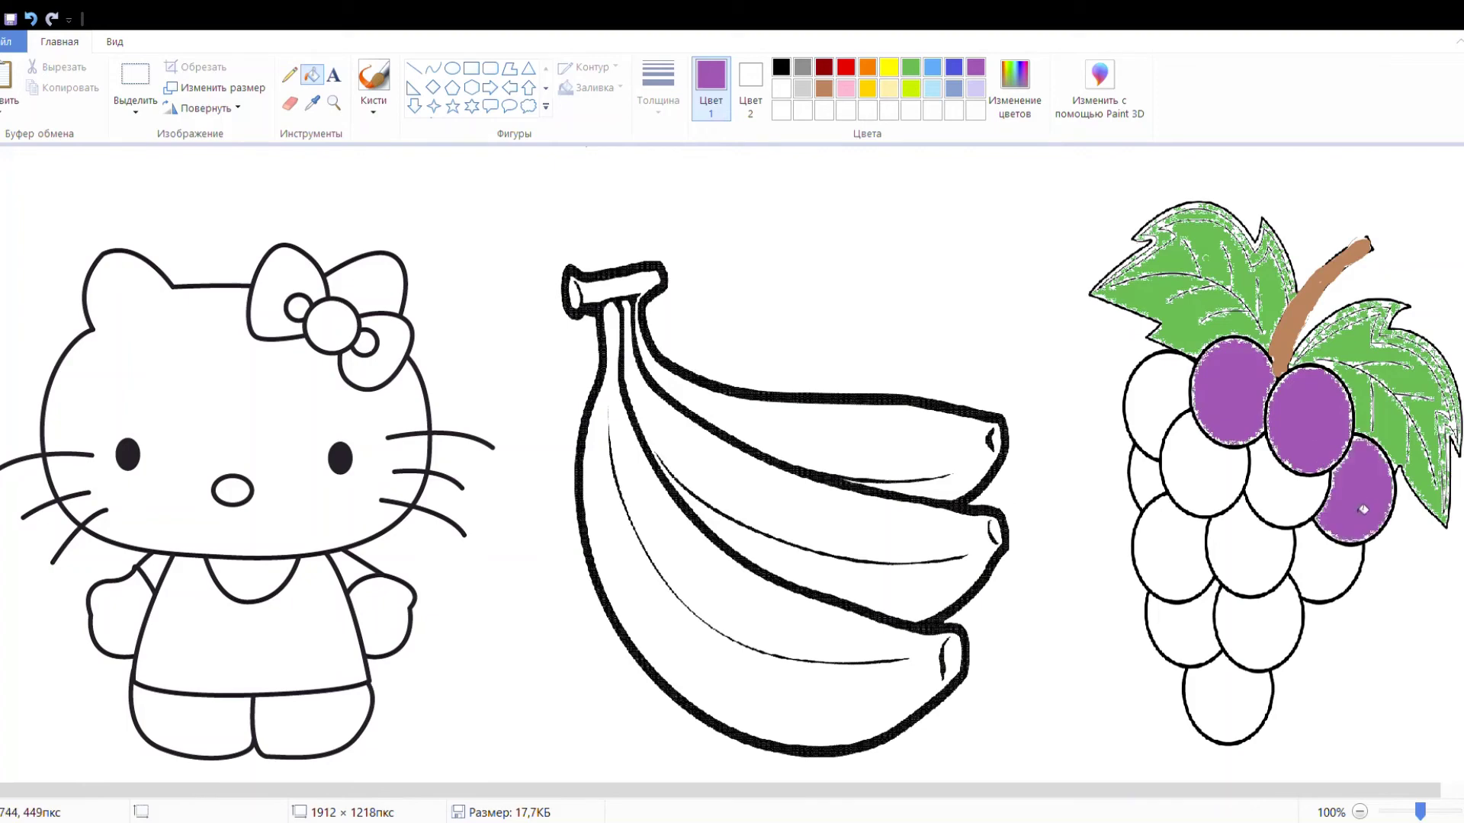
pyautogui.click(1292, 520)
pyautogui.click(1213, 497)
pyautogui.click(1160, 430)
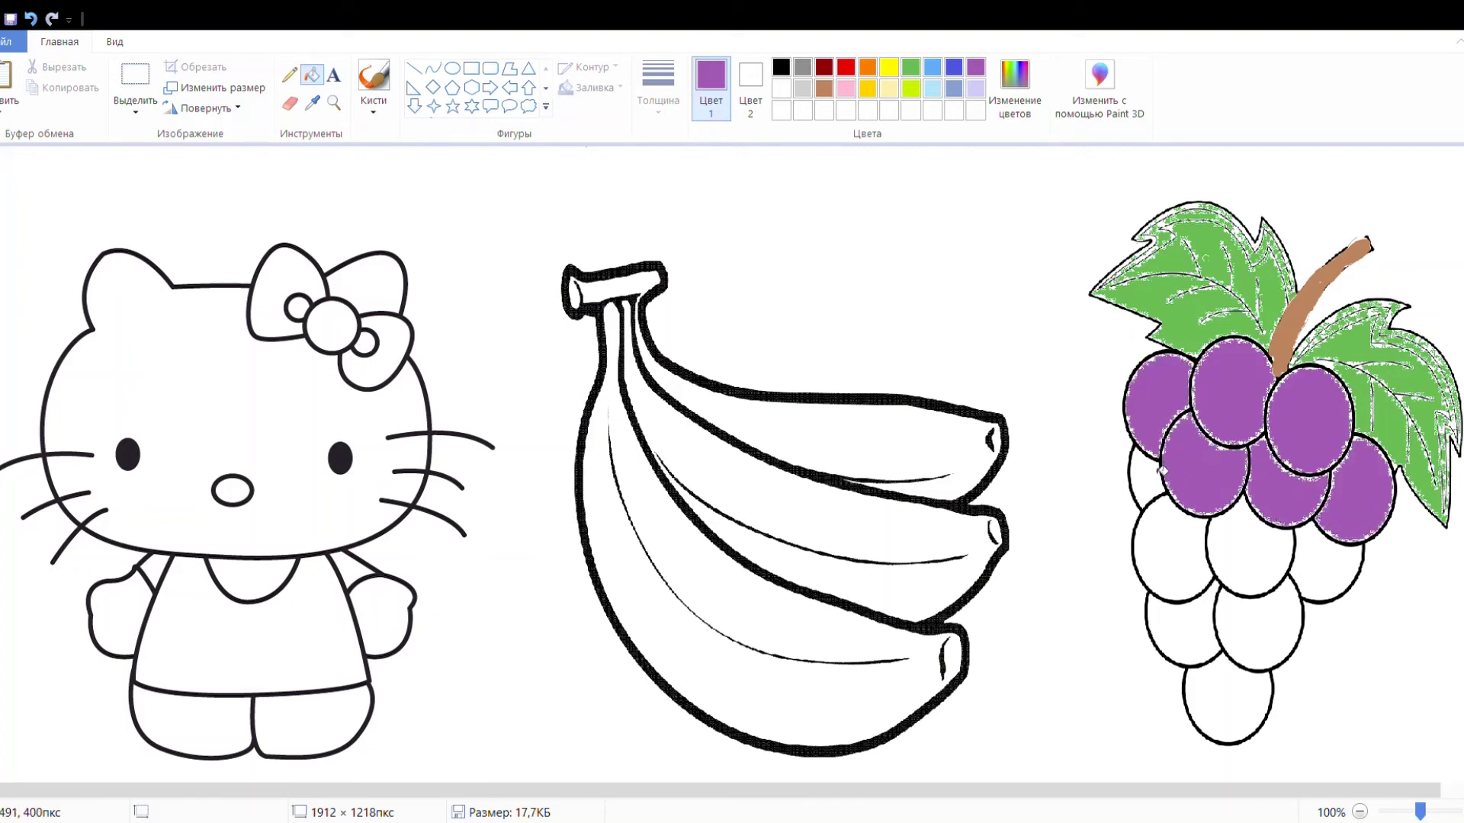
# Fill the seven remaining grapes in the lower part of the bunch with the same purple.
pyautogui.click(1147, 480)
pyautogui.click(1169, 581)
pyautogui.click(1186, 623)
pyautogui.click(1229, 686)
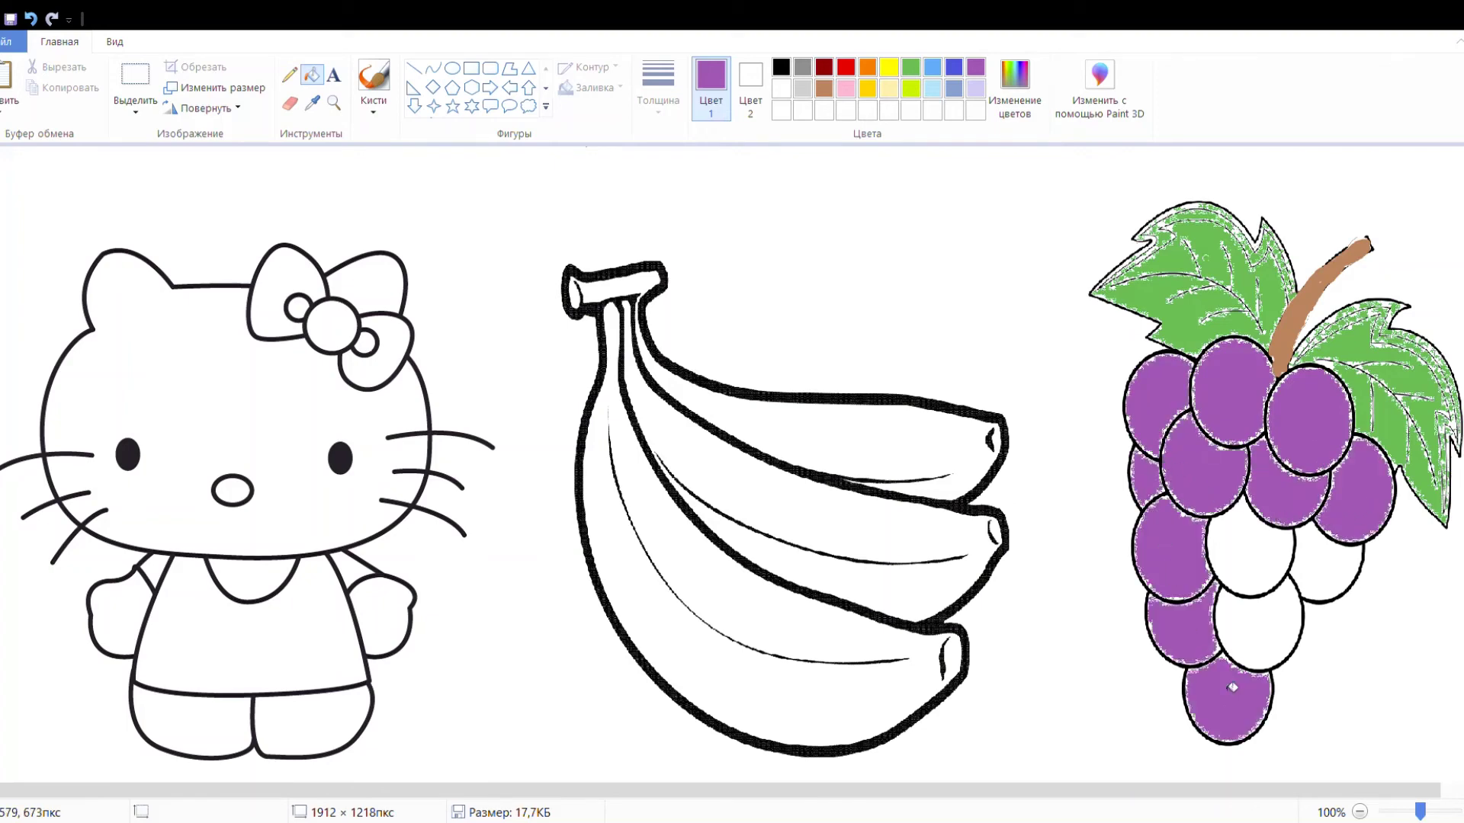
pyautogui.click(1261, 633)
pyautogui.click(1310, 589)
pyautogui.click(1275, 572)
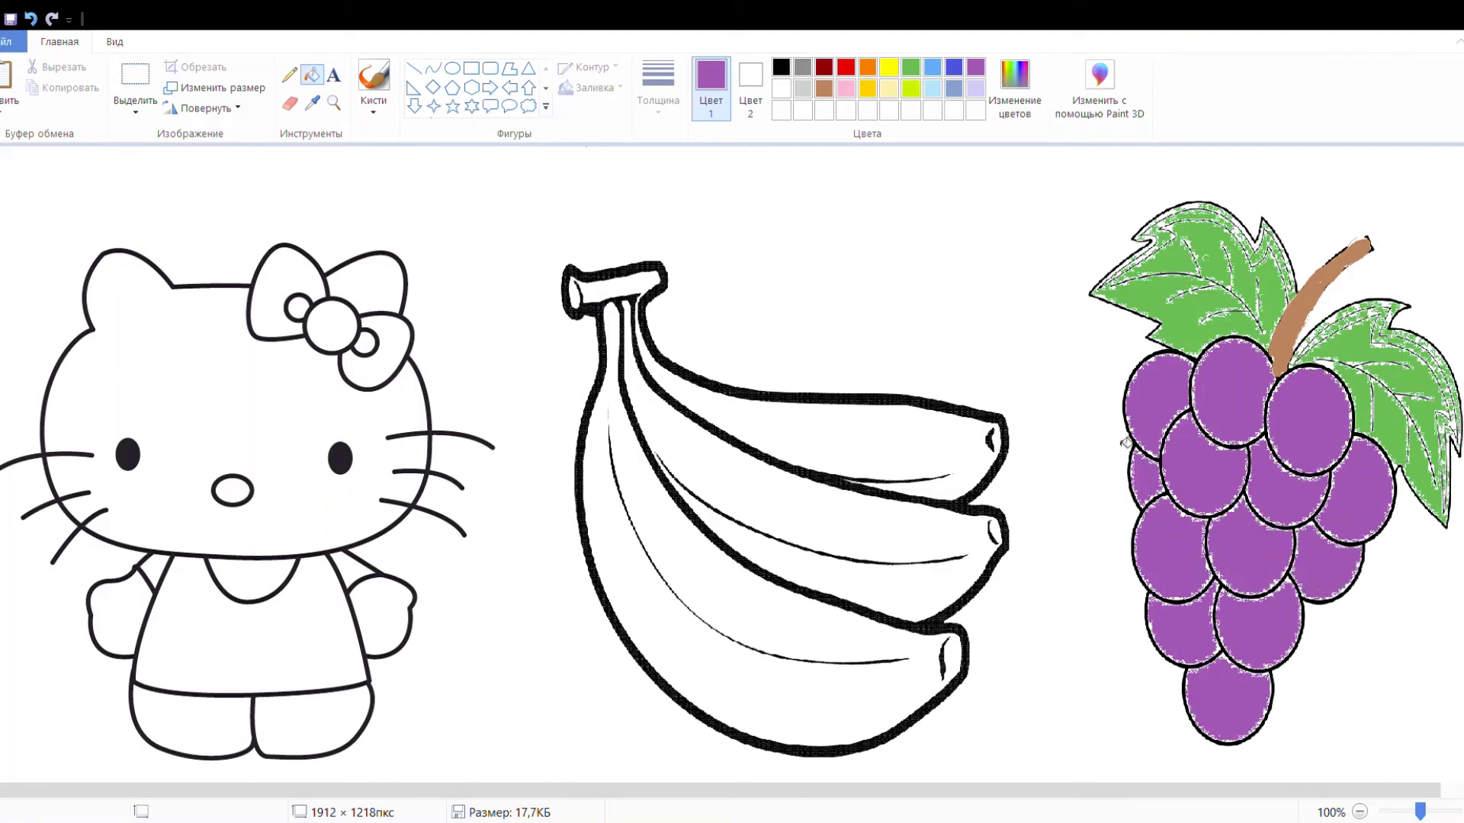
# Fill all three bananas of the bunch with bright yellow.
pyautogui.click(889, 67)
pyautogui.click(831, 431)
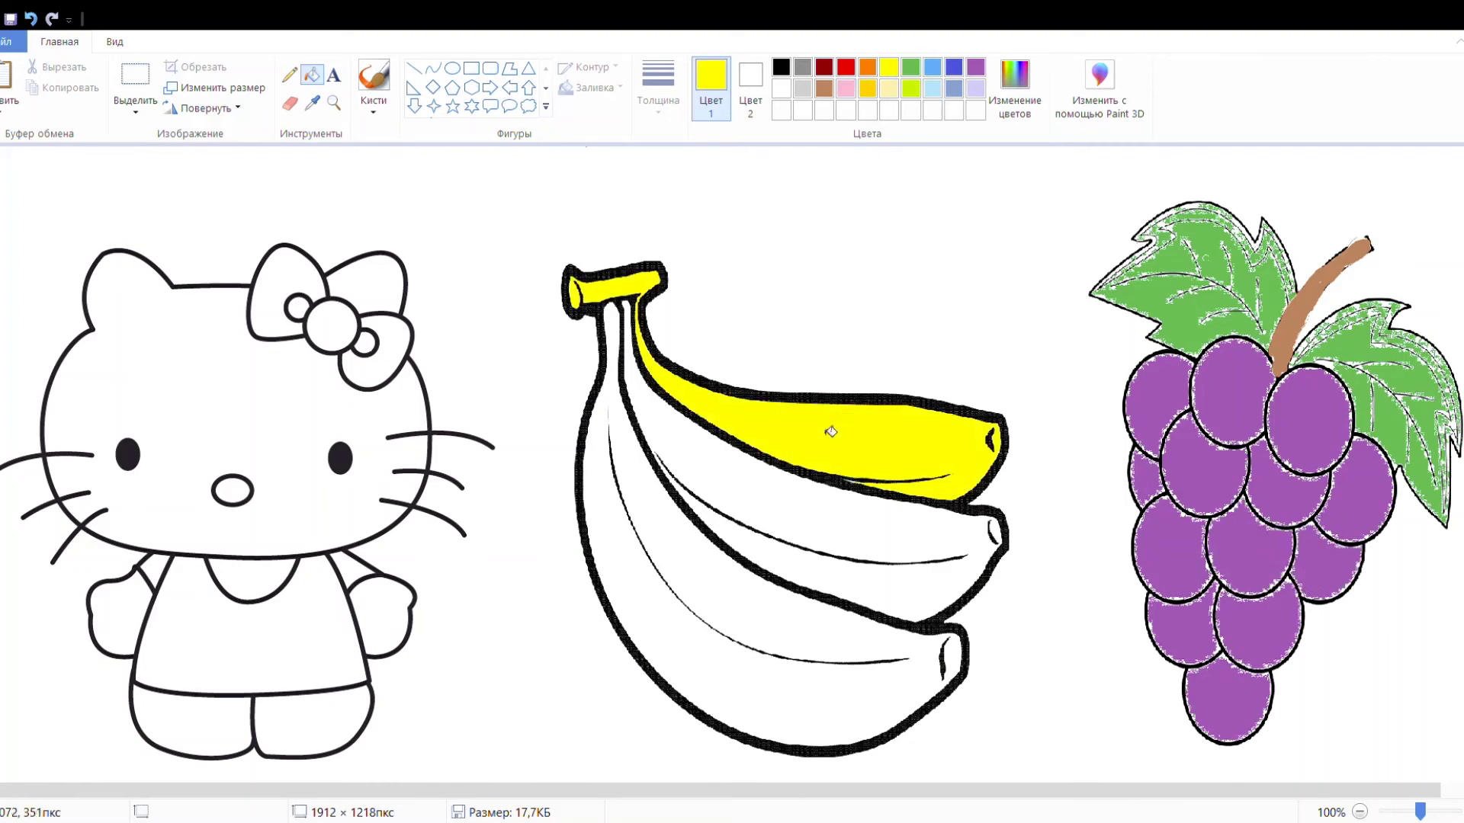
pyautogui.click(814, 523)
pyautogui.click(752, 633)
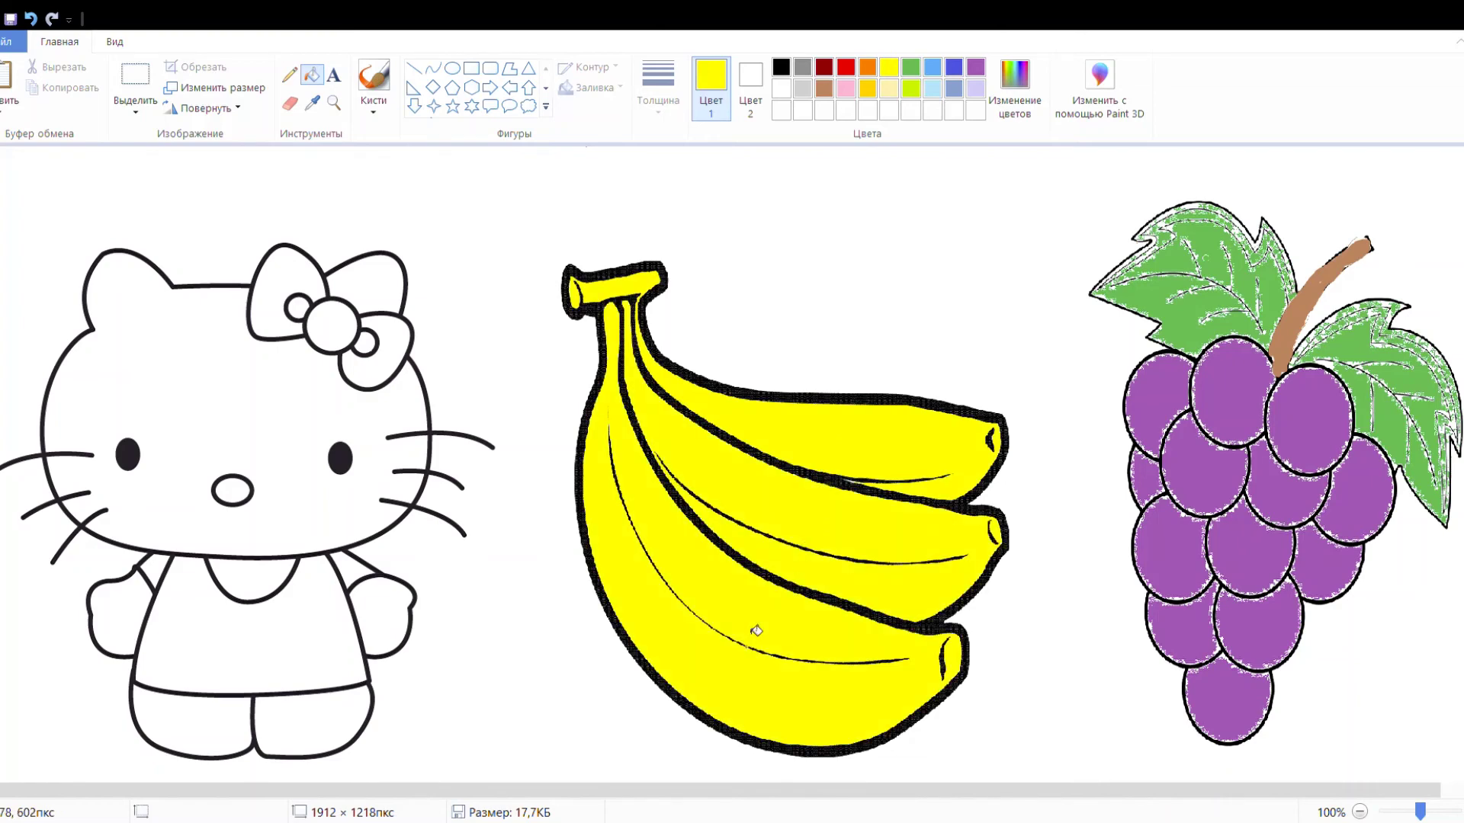
# Fill Hello Kitty's bow with light pink, including both loops, the small inner circles and the centre knot.
pyautogui.click(847, 87)
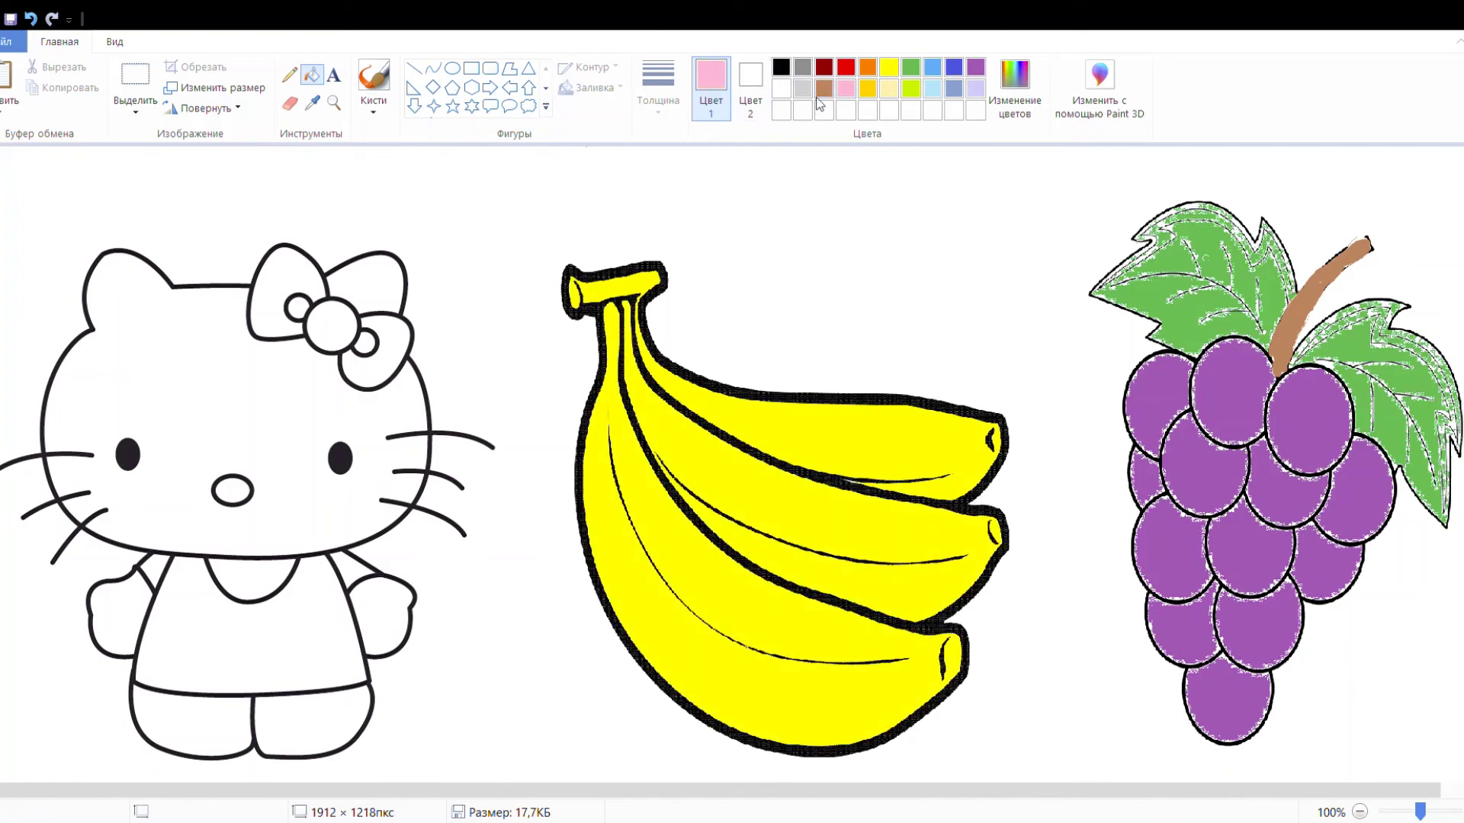
pyautogui.click(262, 297)
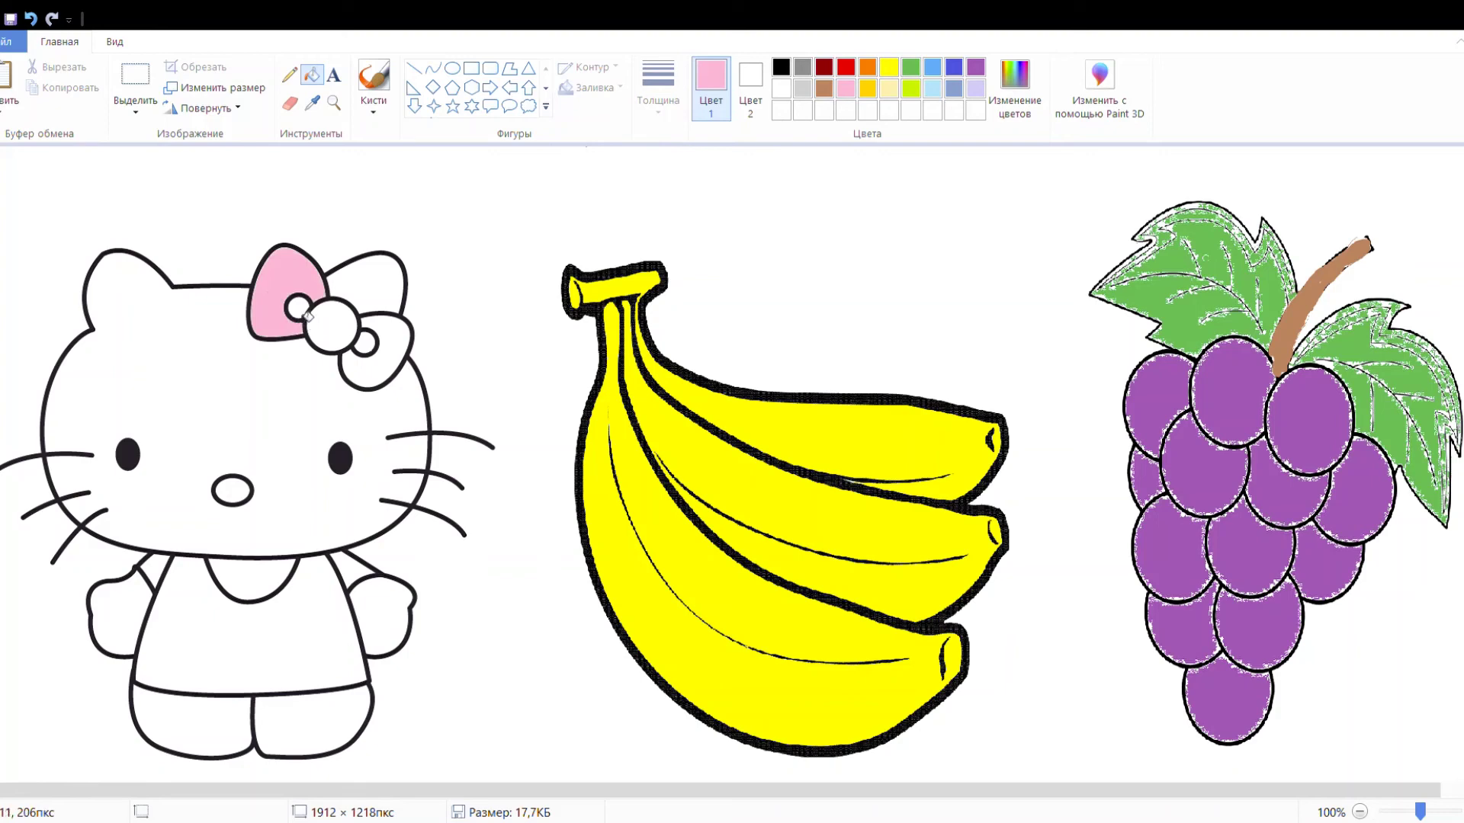
pyautogui.click(297, 309)
pyautogui.click(330, 324)
pyautogui.click(366, 345)
pyautogui.click(394, 360)
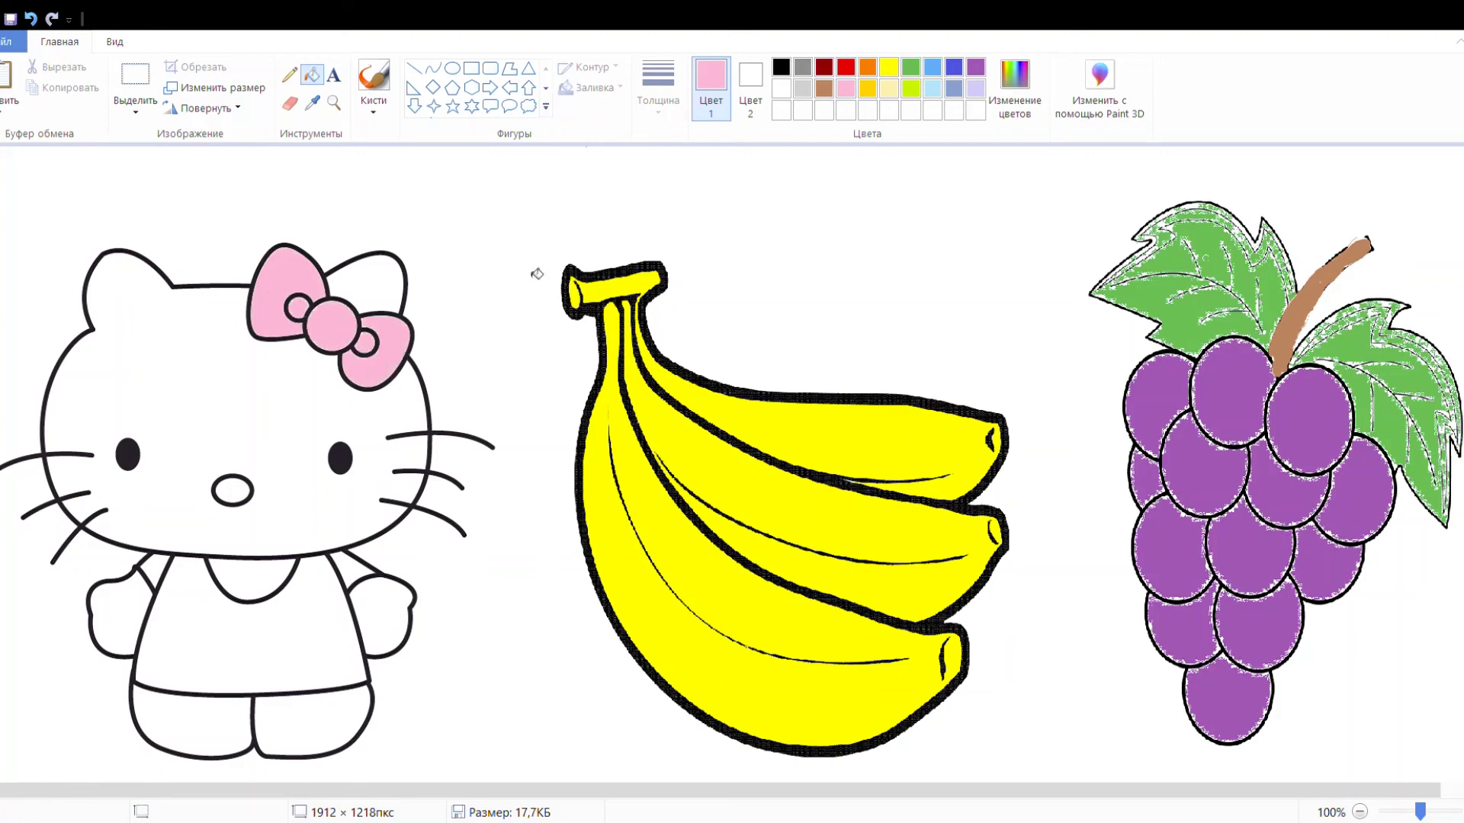
# Fill Hello Kitty's dress and both sleeves with light pink.
pyautogui.click(236, 632)
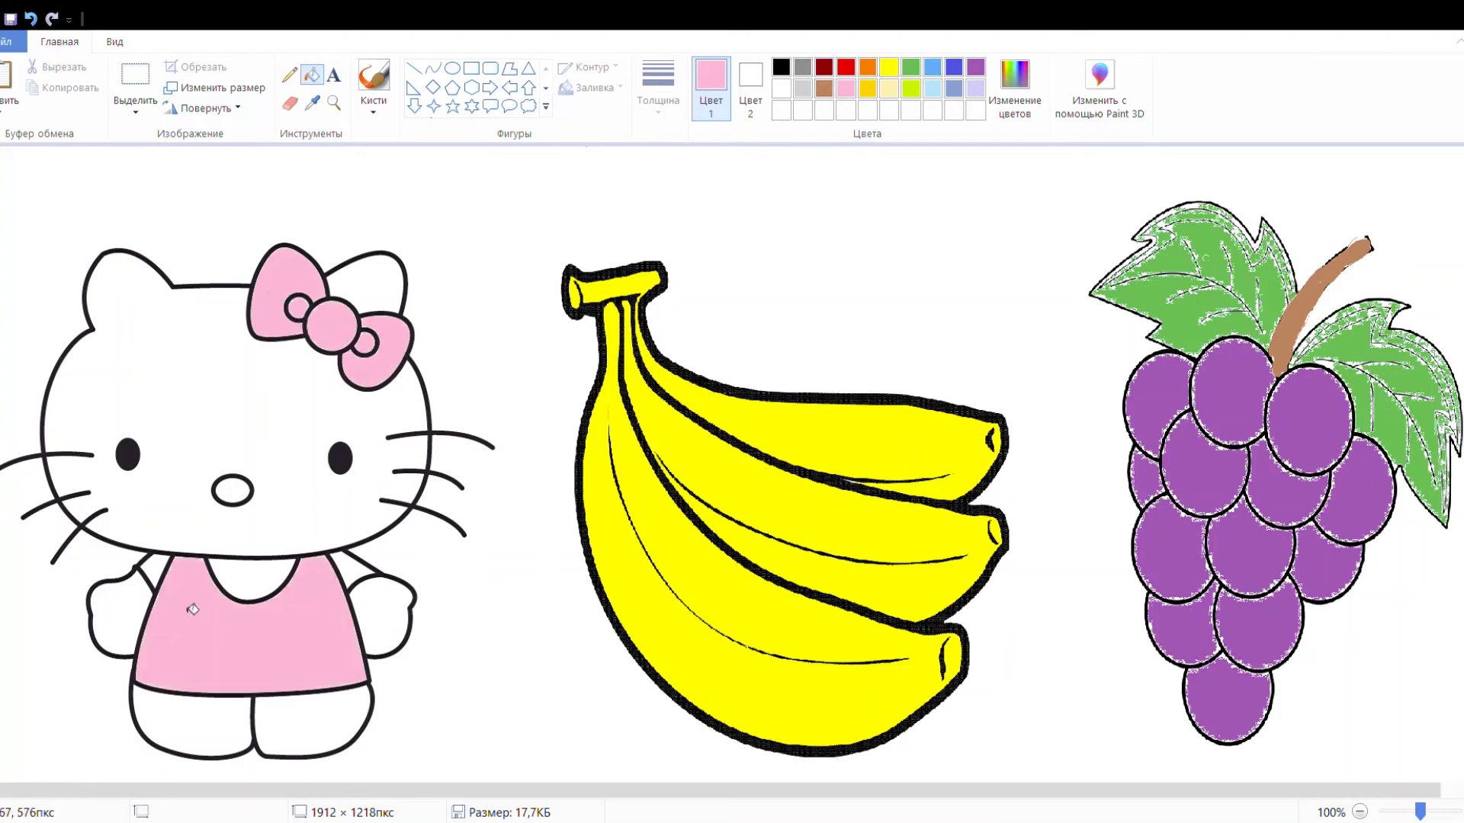
pyautogui.click(160, 578)
pyautogui.click(352, 580)
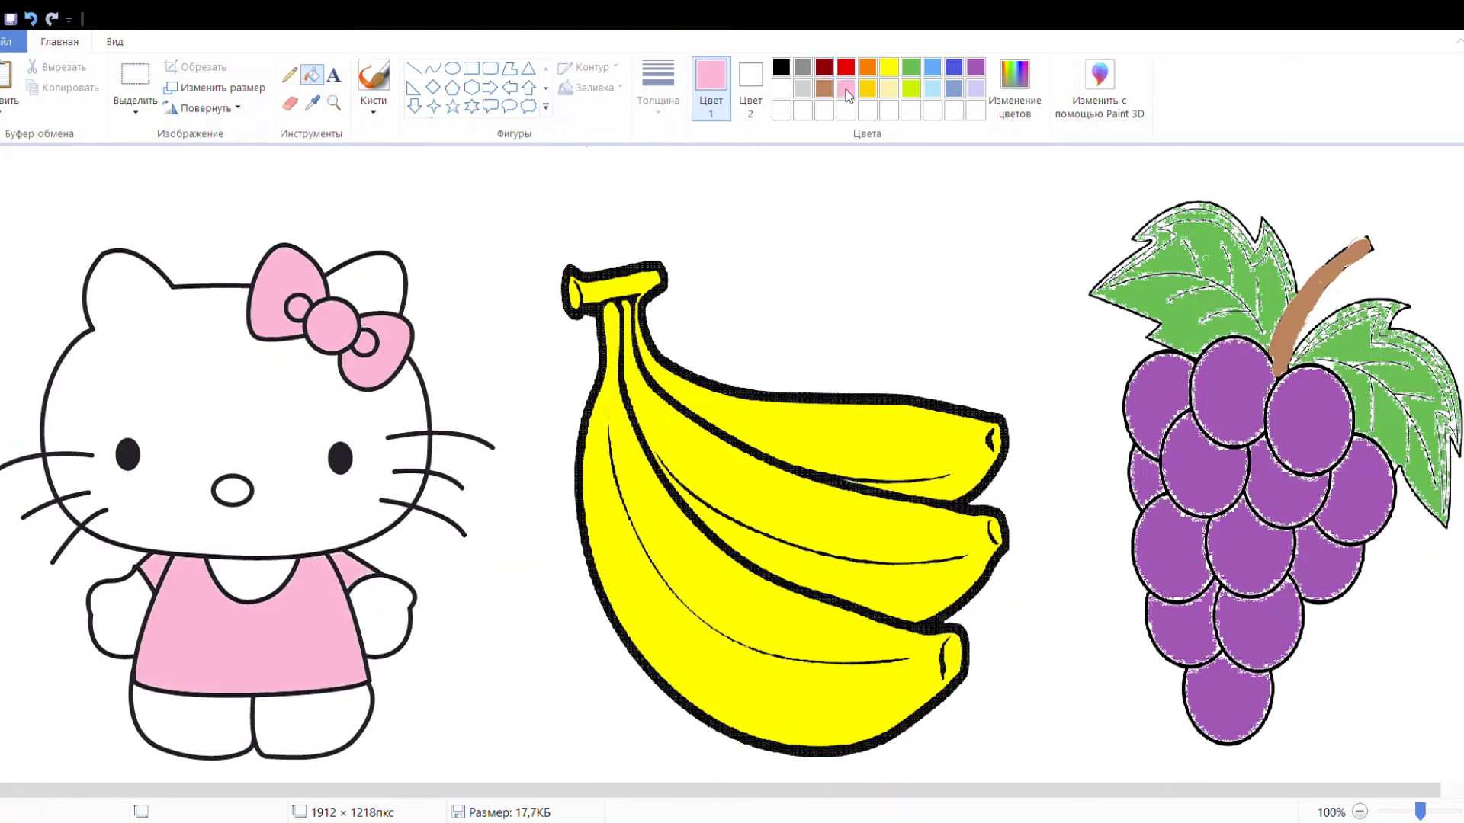
# Fill Hello Kitty's nose and the white background around the drawings with golden yellow.
pyautogui.click(867, 87)
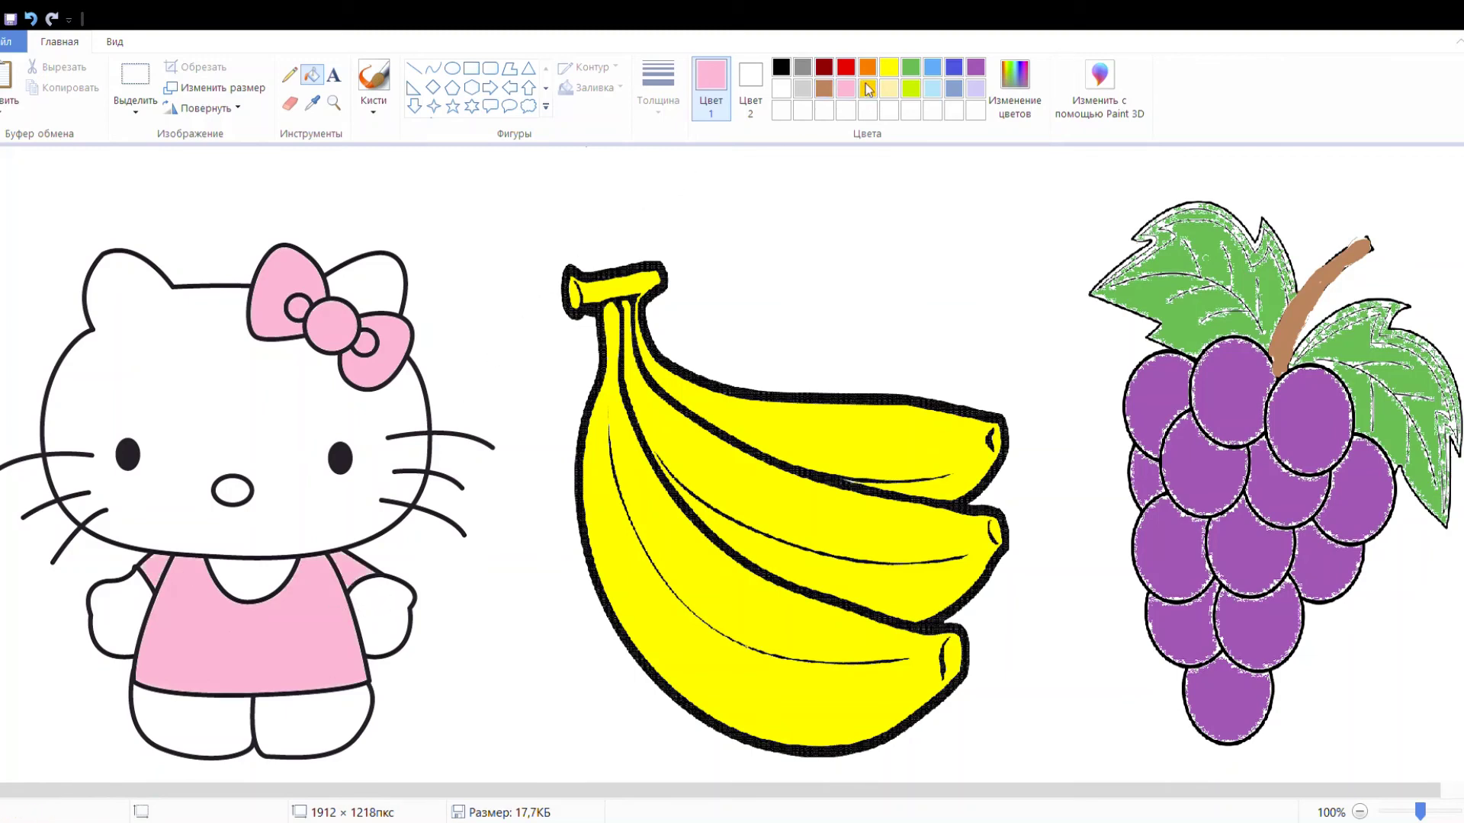
pyautogui.click(239, 497)
pyautogui.click(481, 375)
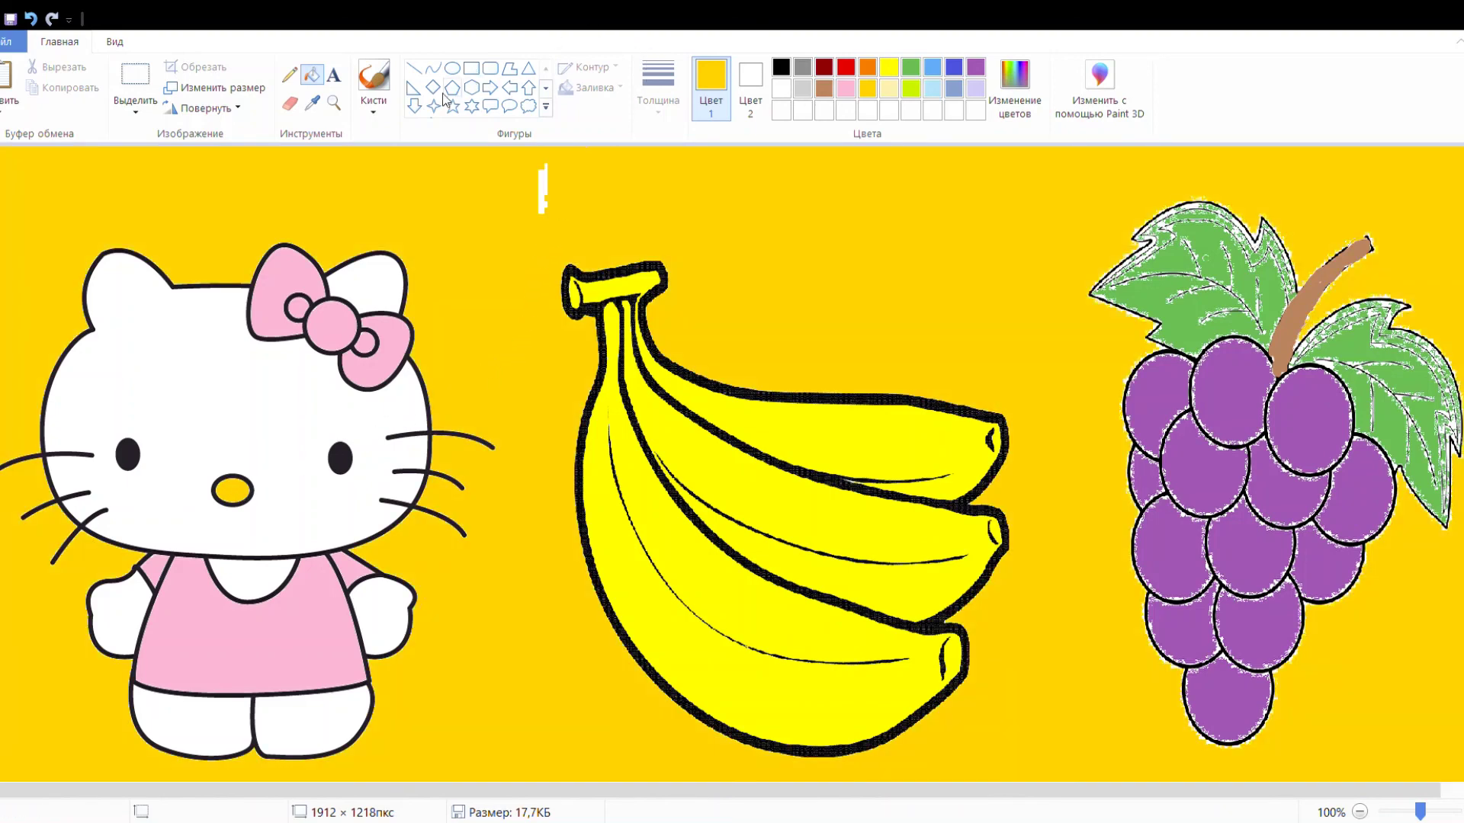
pyautogui.click(361, 105)
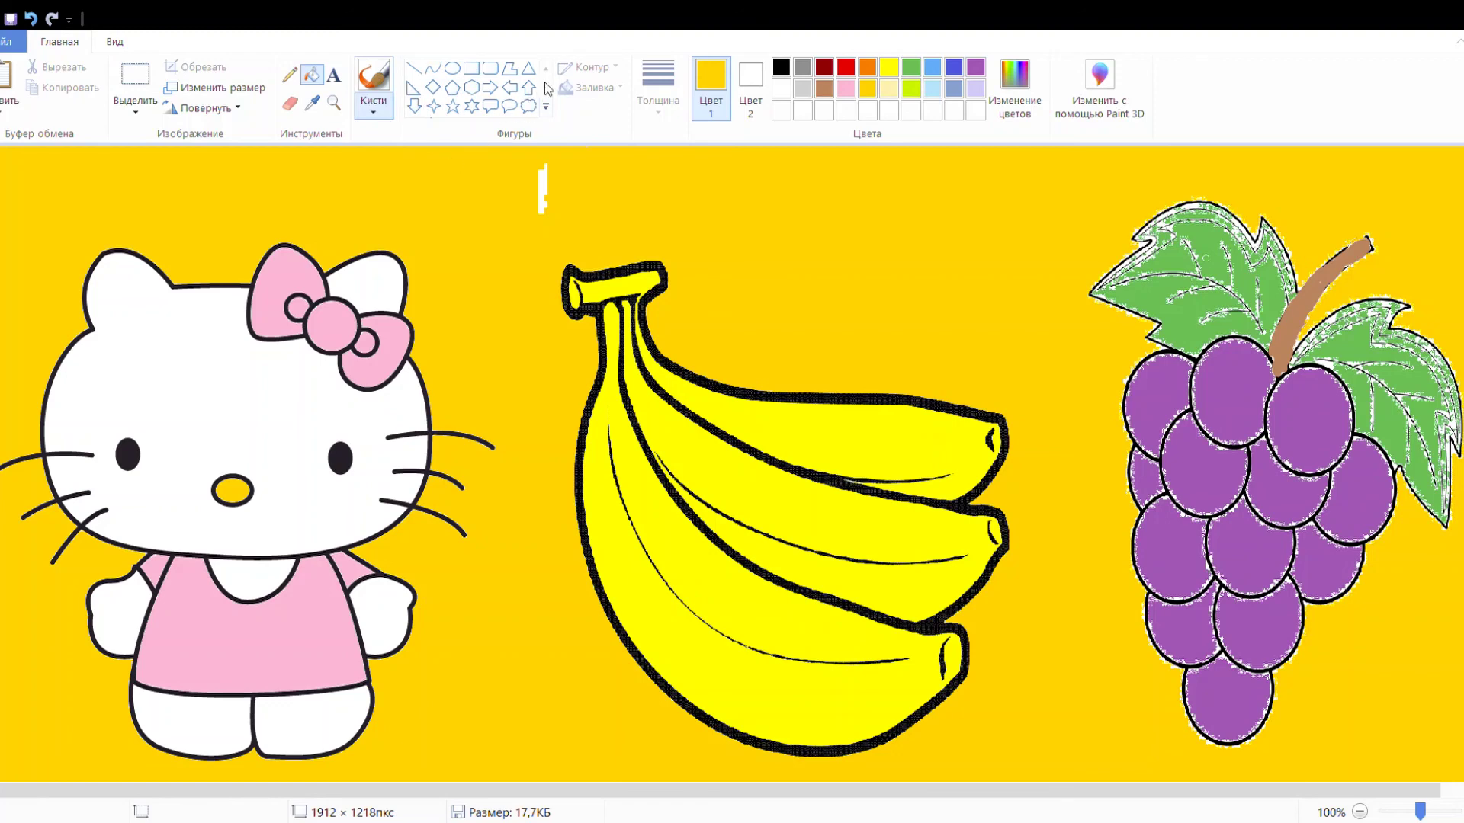
pyautogui.click(373, 86)
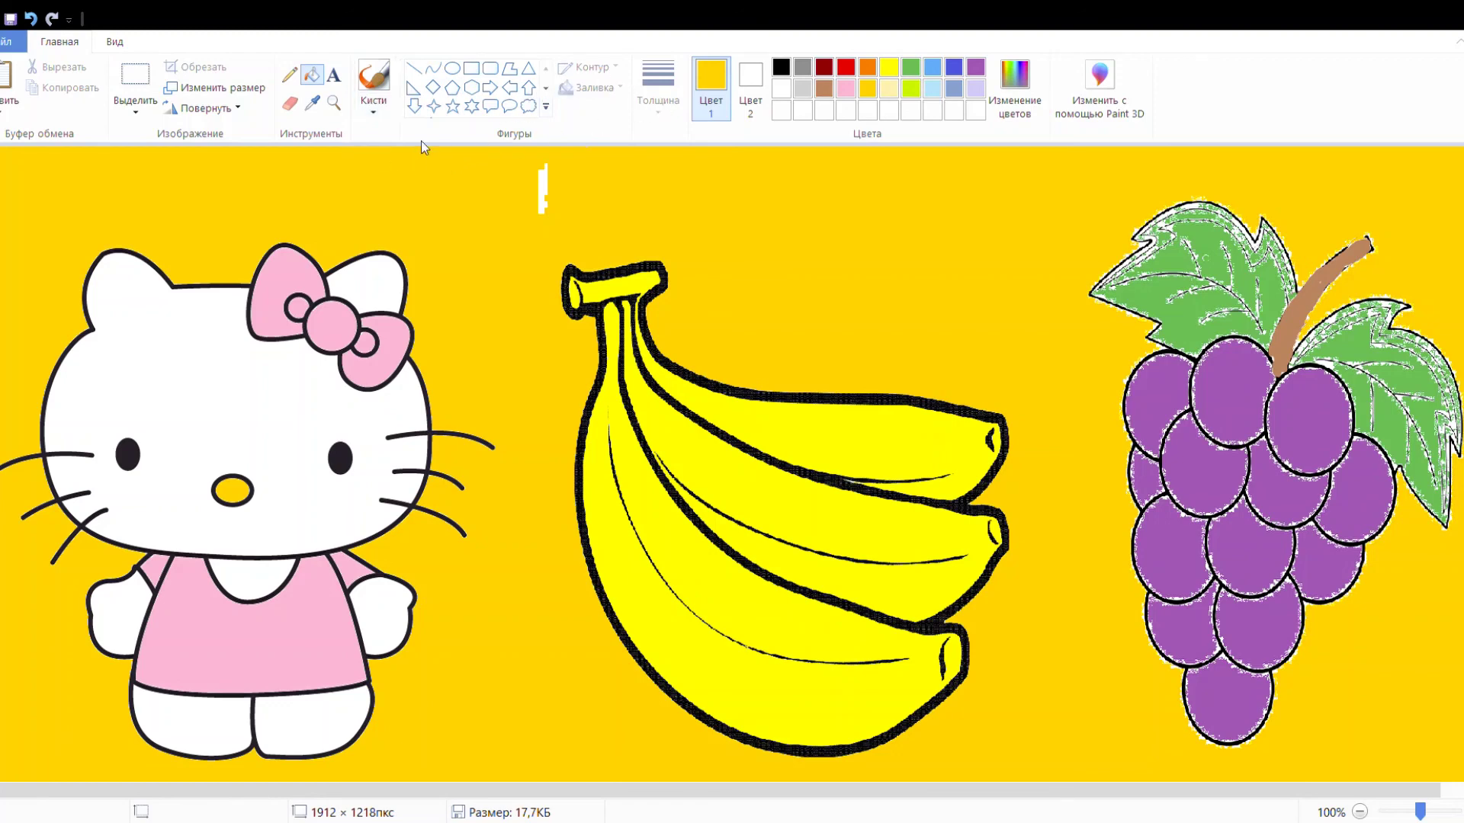